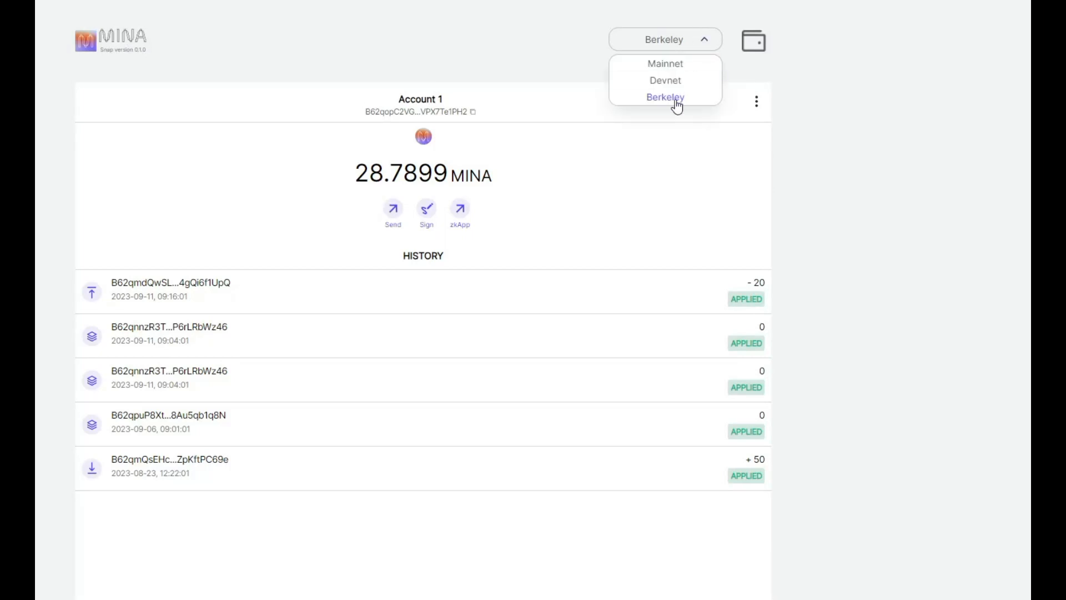
- Switch the wallet to the Berkeley network
left_click(677, 100)
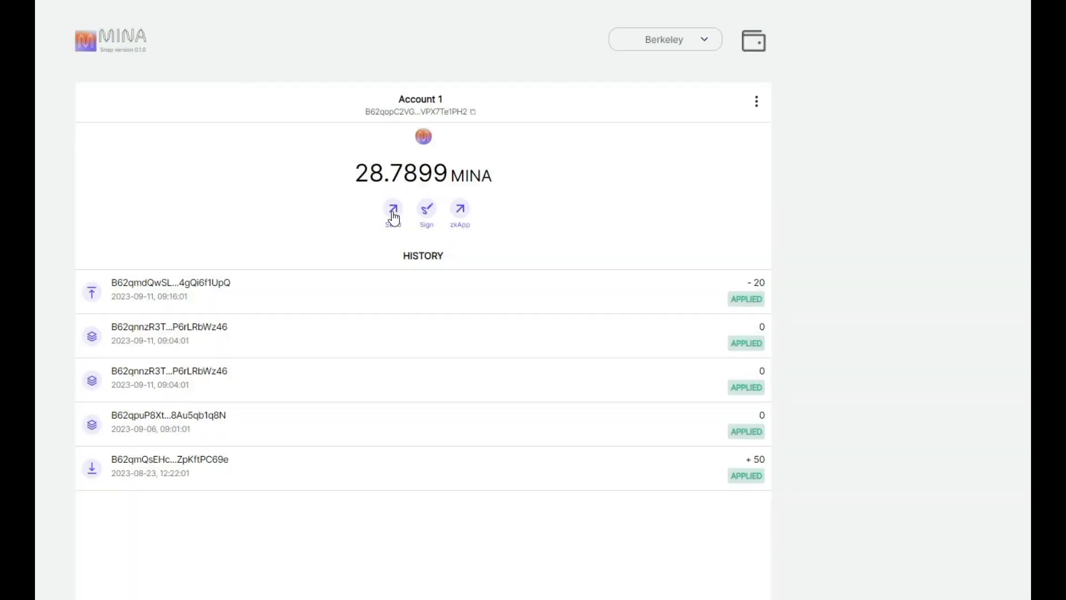
- Check the zkApp's current state (2), then send a zkApp transaction with Parameter 3
left_click(464, 220)
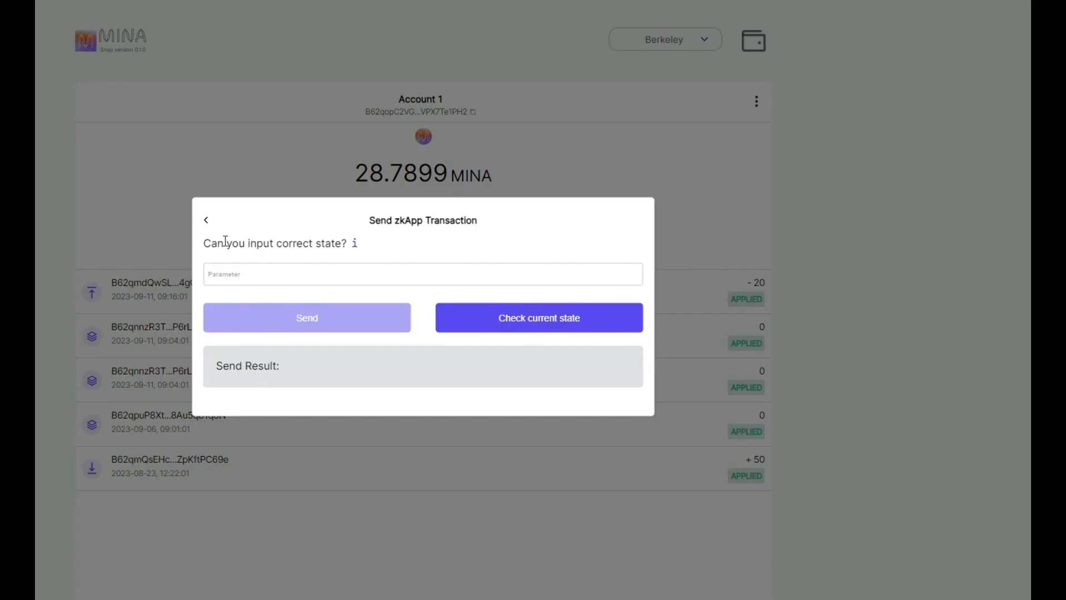
left_click(480, 317)
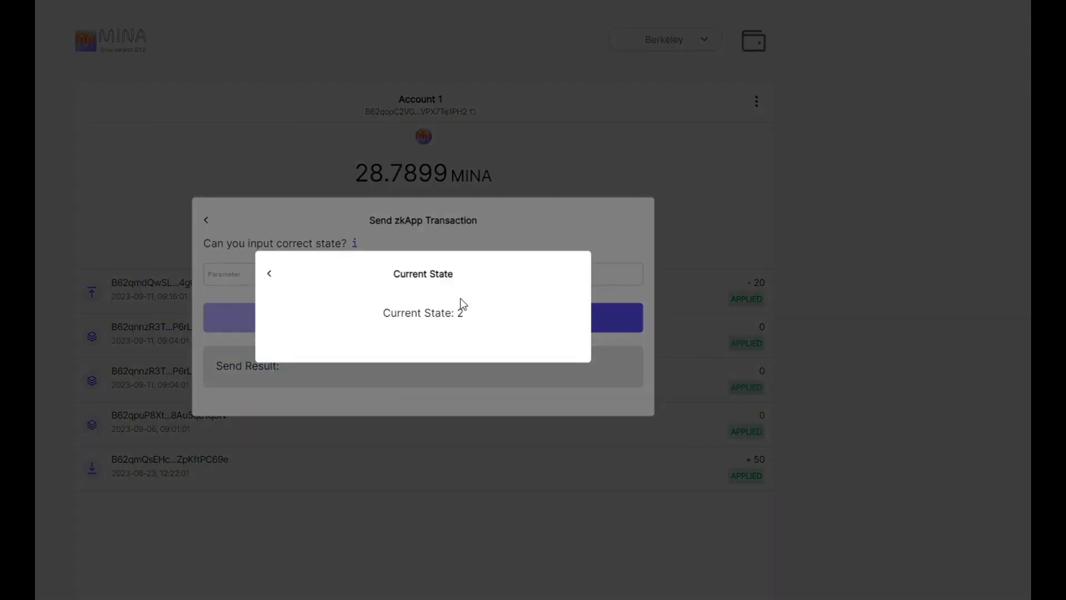
left_click(506, 236)
mouse_move(354, 243)
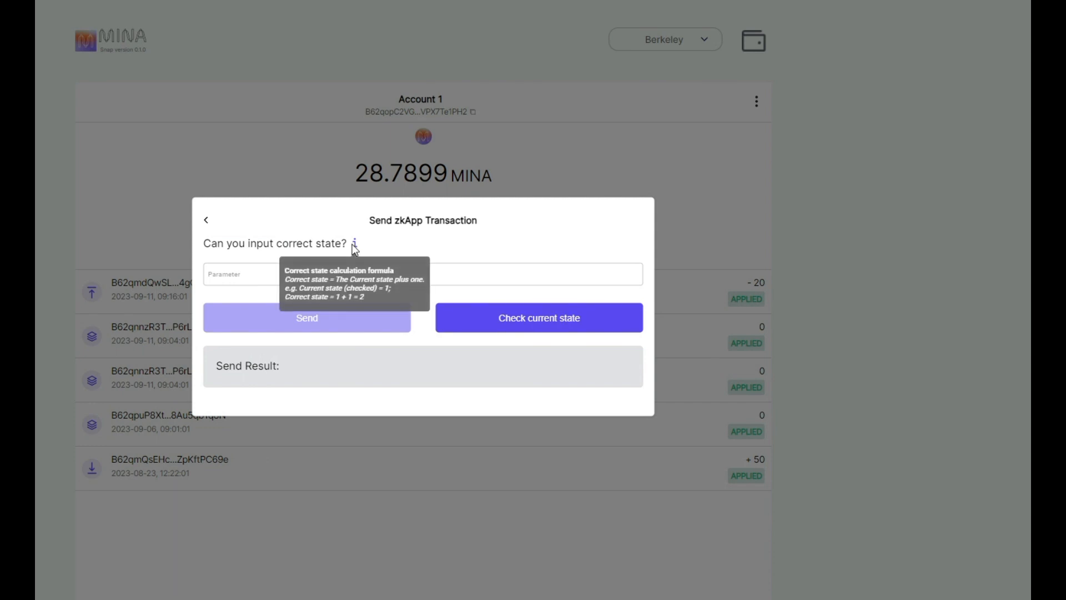
left_click(242, 276)
type("3")
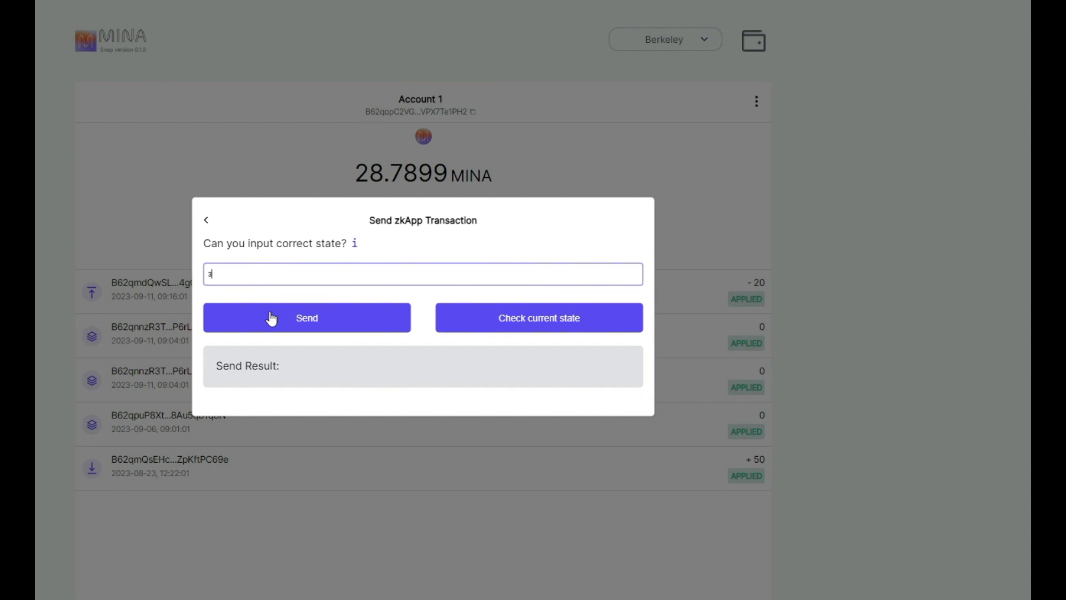
left_click(269, 317)
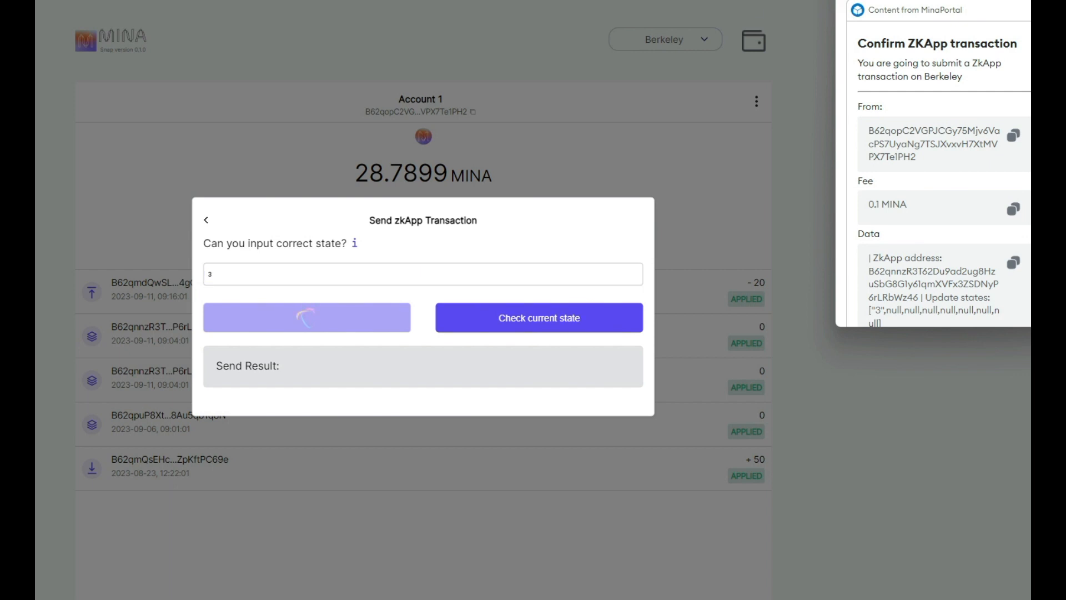
- Approve the state-3 zkApp transaction in the MetaMask confirmation window
left_click_drag(823, 12, 803, 51)
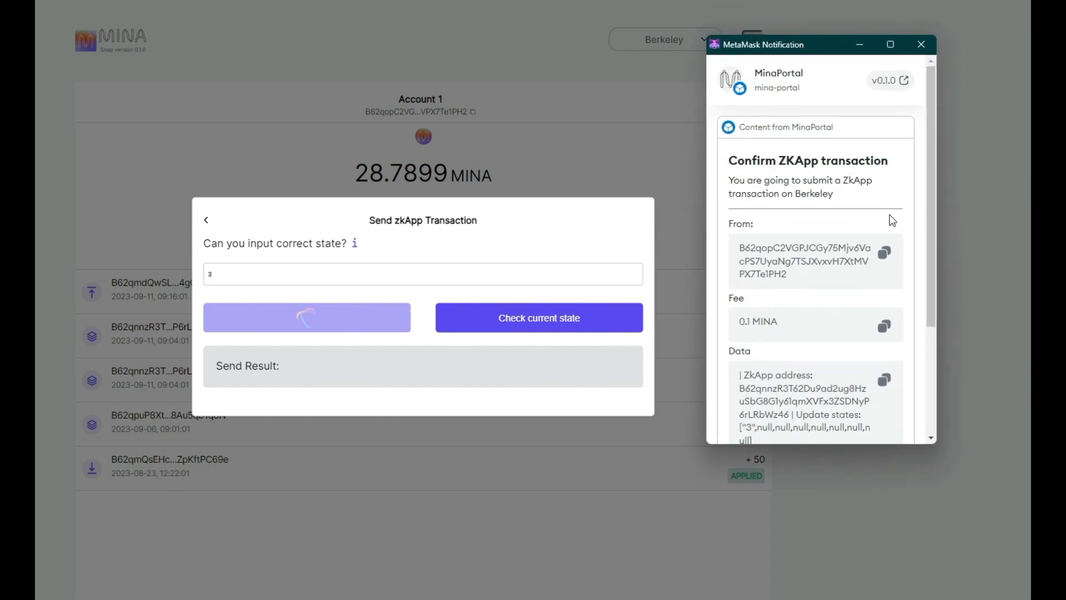
scroll(787, 244, "down", 1)
scroll(786, 245, "down", 2)
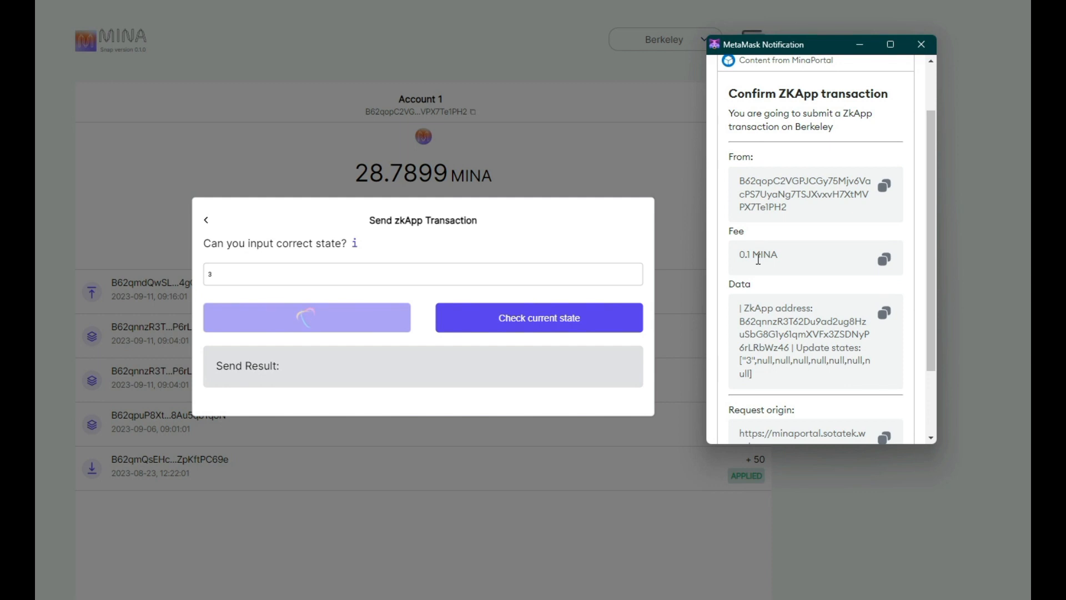
scroll(755, 266, "down", 2)
scroll(758, 283, "down", 1)
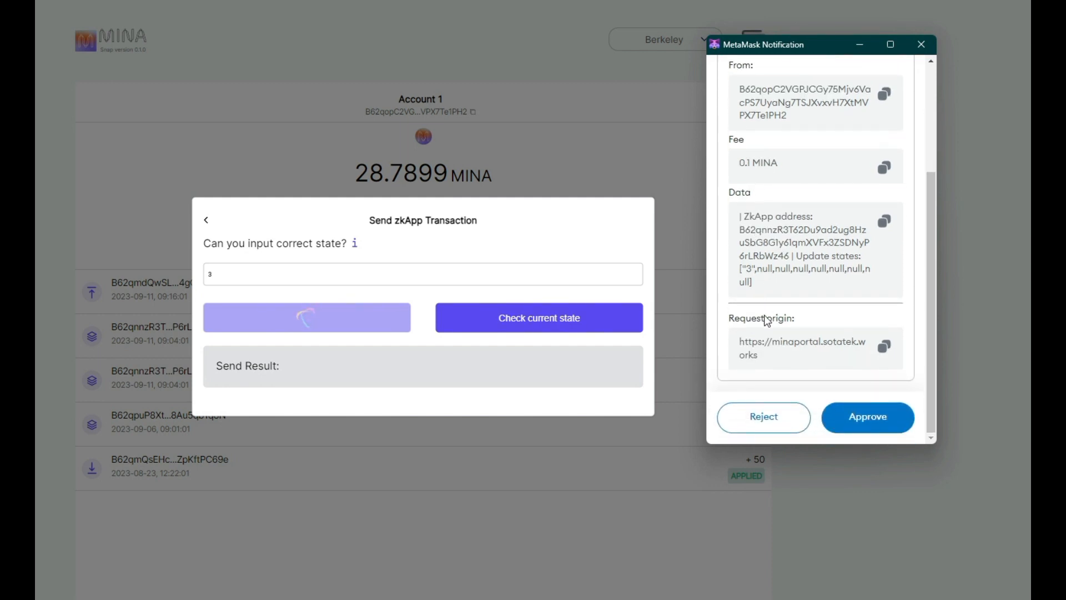
left_click(852, 418)
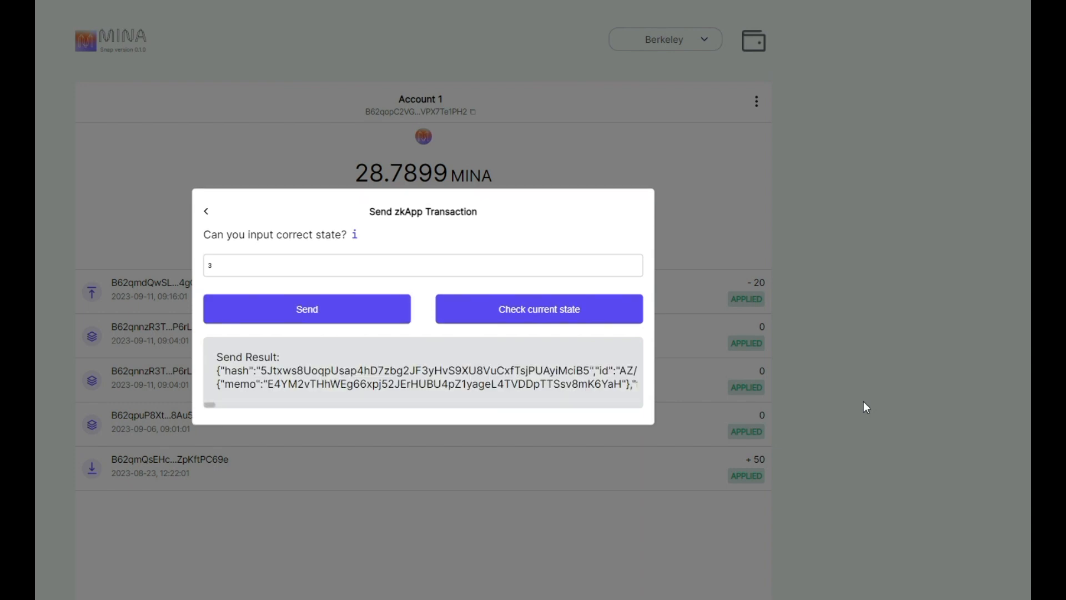
- Read the send result hash and close the Send zkApp Transaction dialog
mouse_move(299, 370)
left_mouse_down()
mouse_move(655, 378)
mouse_move(478, 375)
left_mouse_up()
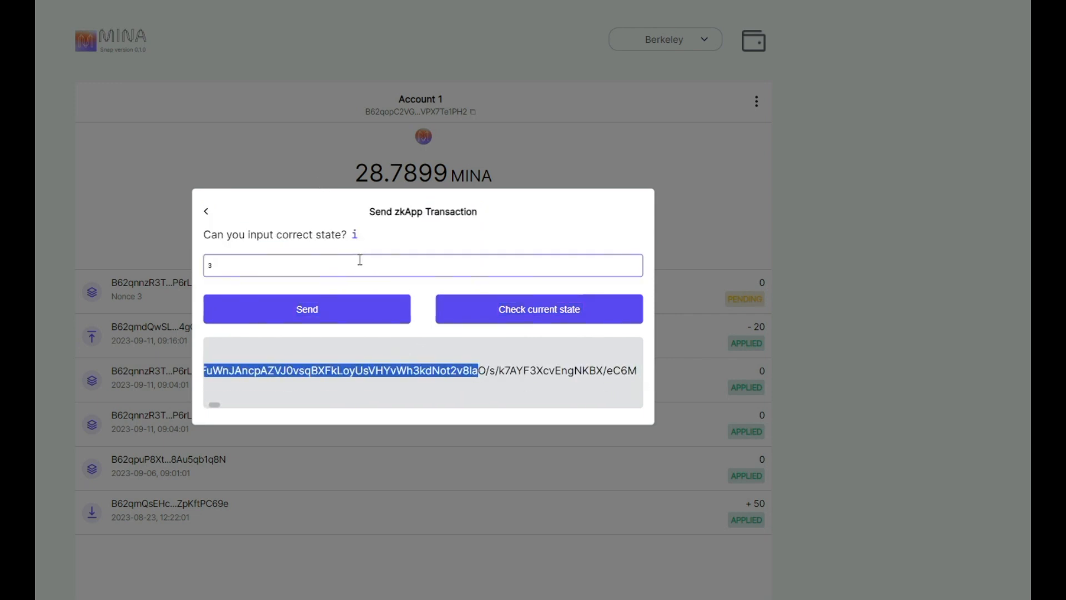
left_click(278, 165)
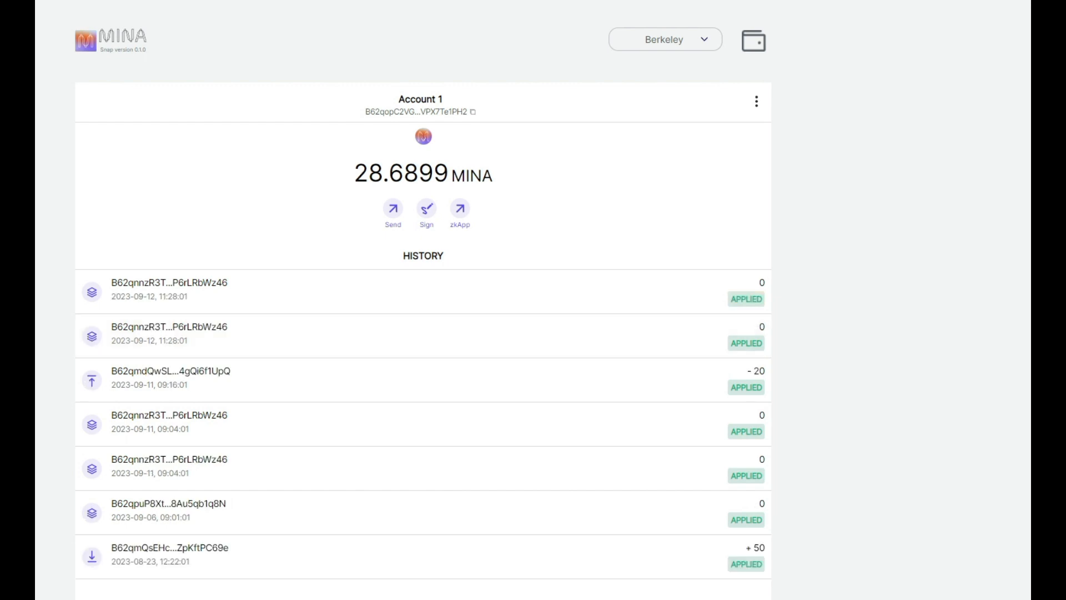
- View Transaction Details for the newest APPLIED history entry, showing Success
left_click(227, 294)
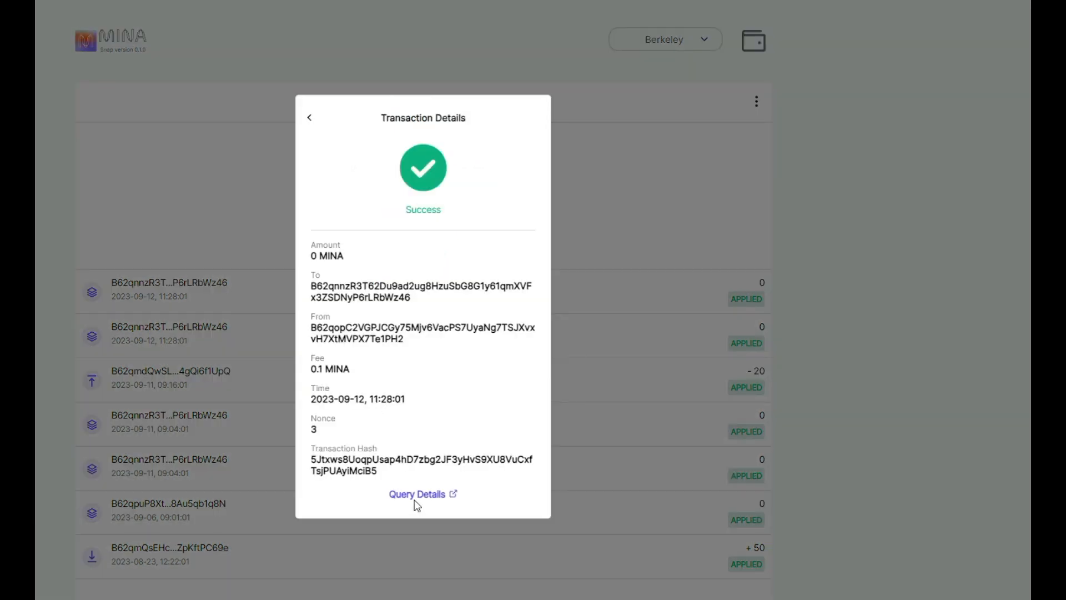